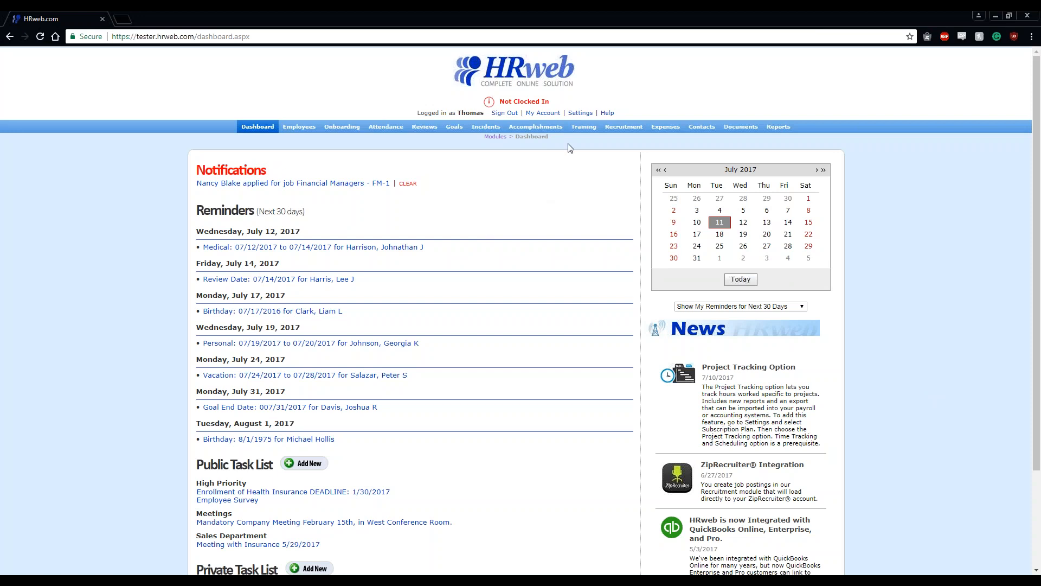
Open the project configuration within the Time Clock and Scheduling Settings
{"action": "left_click", "coordinate": [580, 112]}
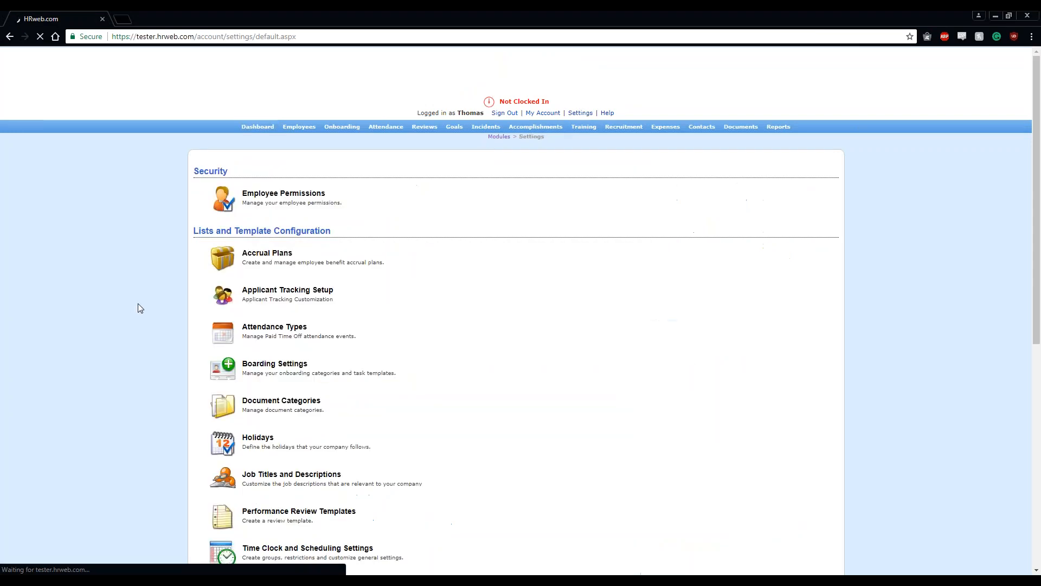
{"action": "scroll", "coordinate": [155, 269], "scroll_direction": "down", "scroll_amount": 3}
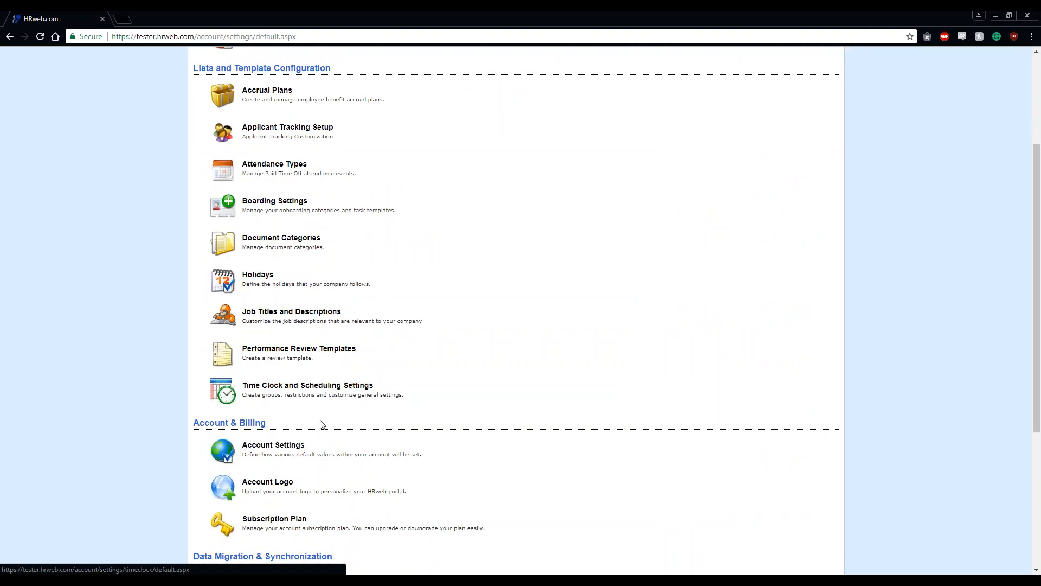
{"action": "left_click", "coordinate": [329, 389]}
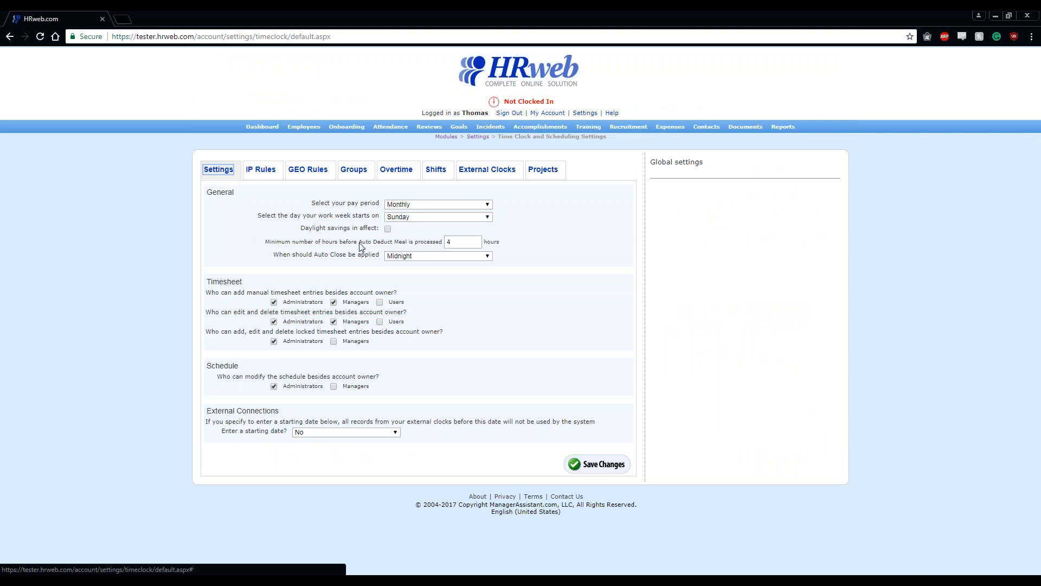
{"action": "left_click", "coordinate": [550, 175]}
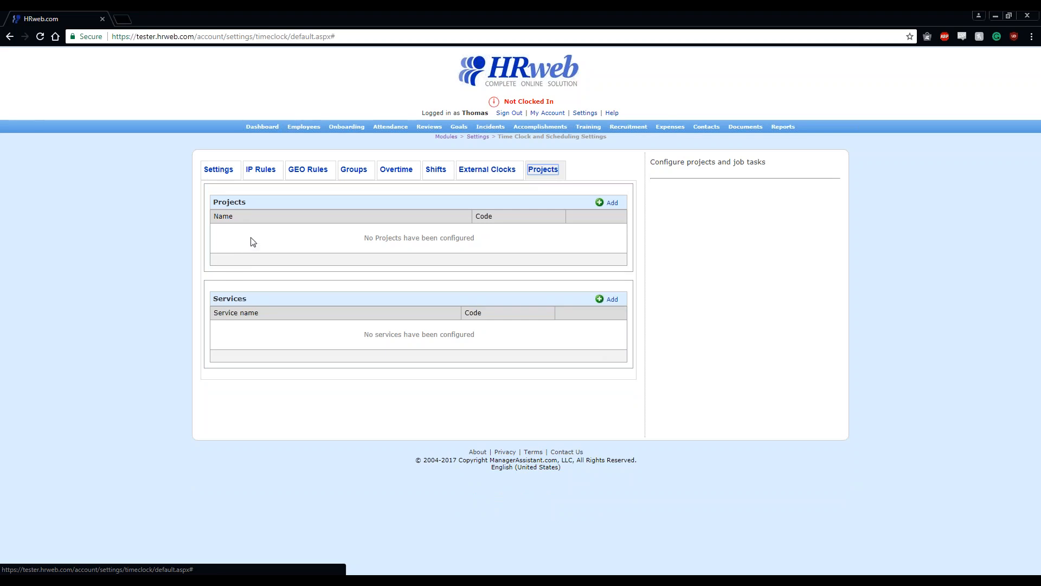
Add a new active project named Alpha with the code ALP and save it
{"action": "left_click", "coordinate": [612, 202]}
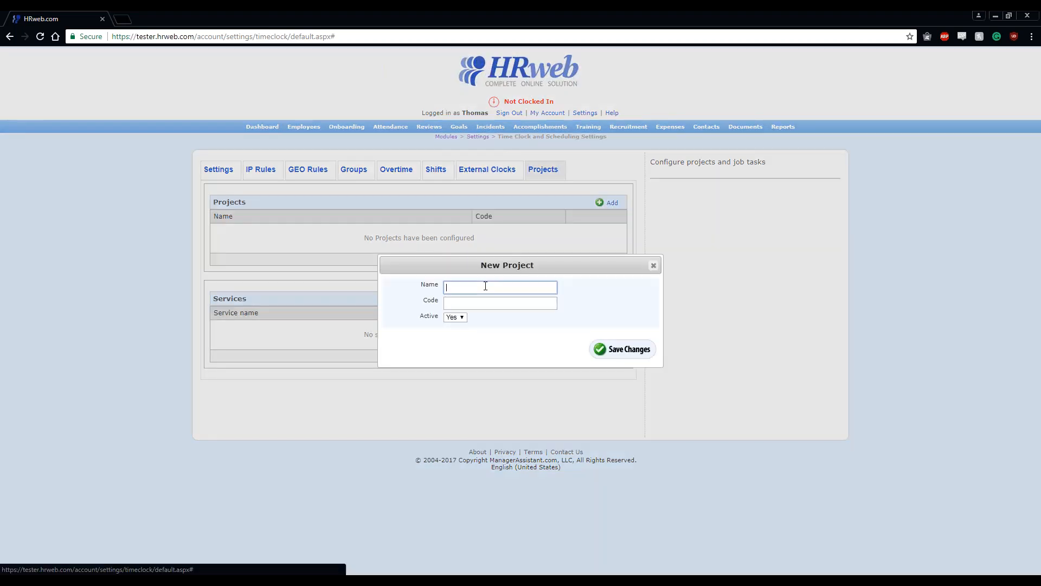
{"action": "left_click", "coordinate": [485, 286]}
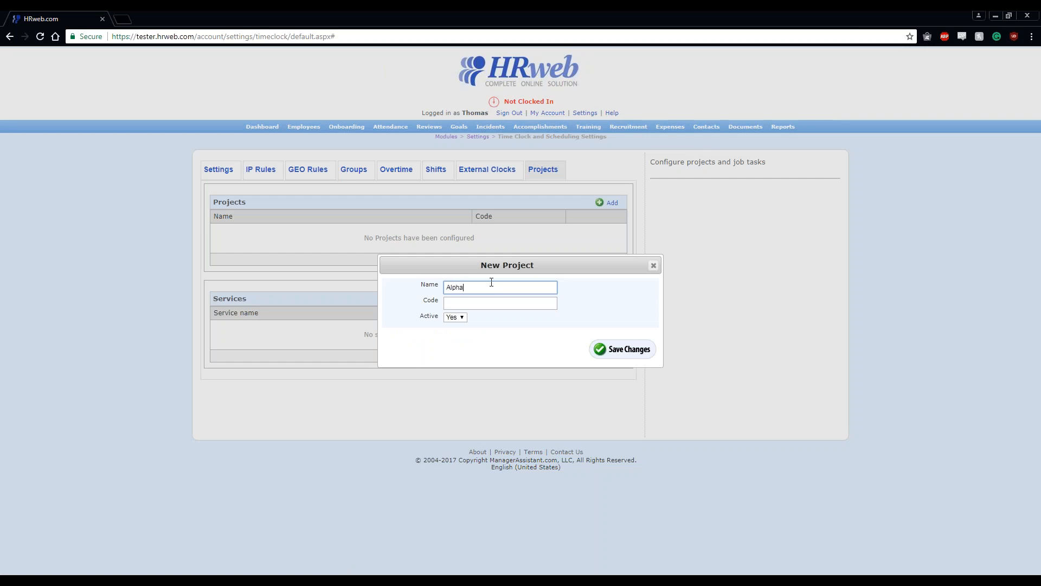
{"action": "left_click", "coordinate": [492, 308]}
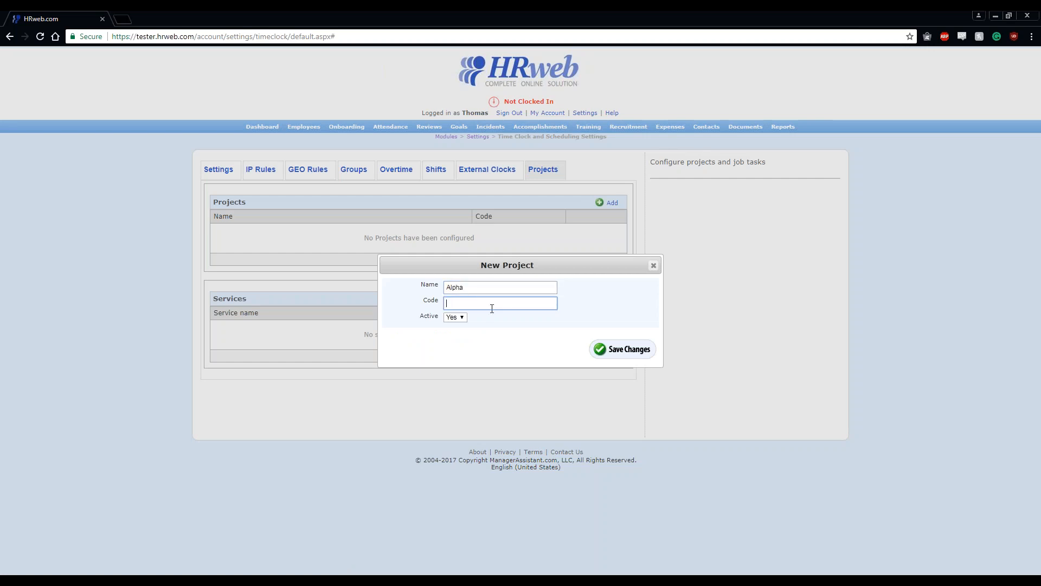
{"action": "type", "text": "ALP"}
{"action": "left_click", "coordinate": [611, 353]}
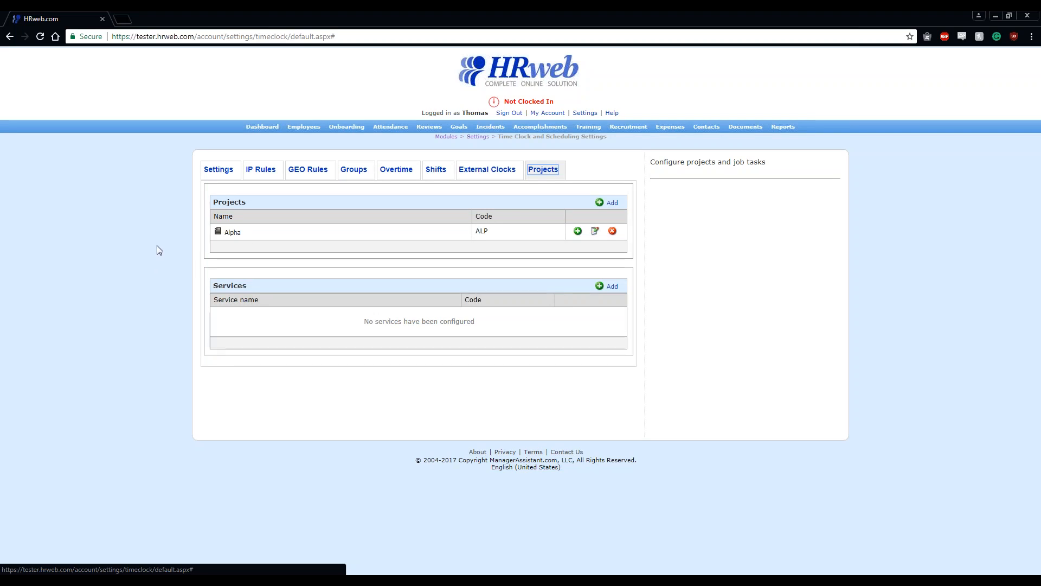
Add a task named Draft with the code DFT to the Alpha project and save it
{"action": "left_click", "coordinate": [247, 232]}
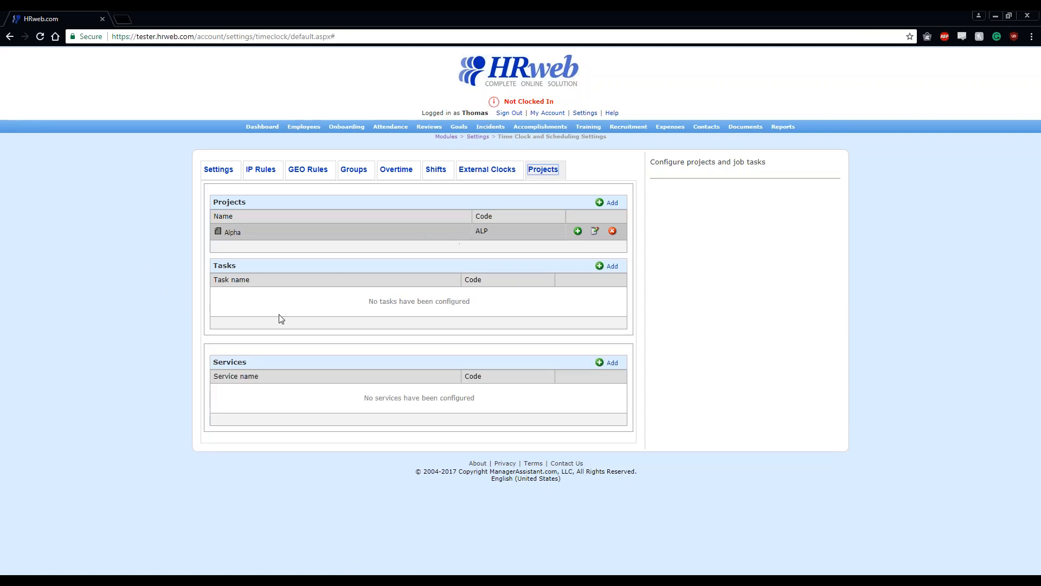
{"action": "left_click", "coordinate": [608, 266]}
{"action": "left_click", "coordinate": [520, 285]}
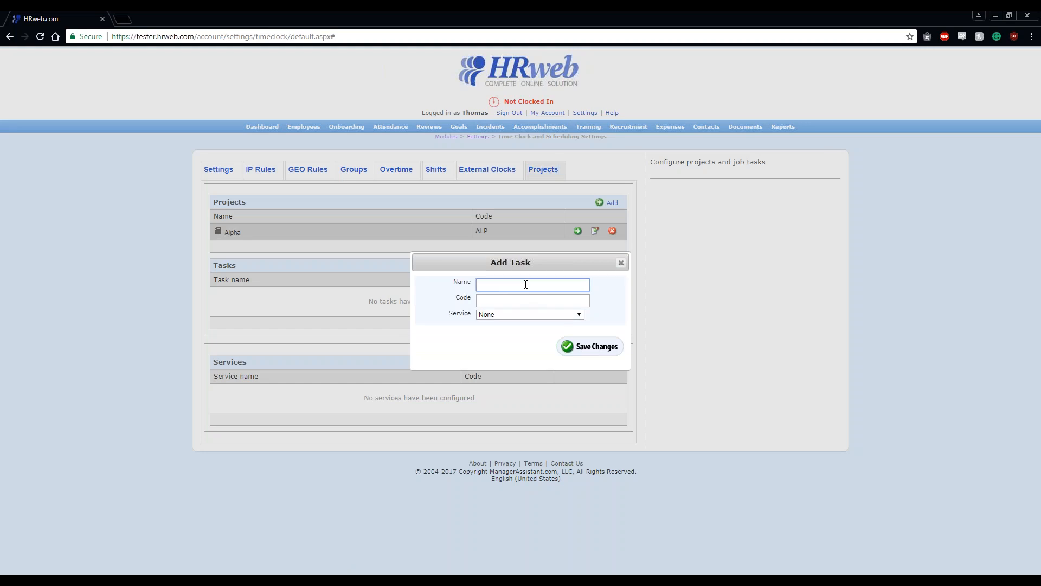
{"action": "type", "text": "Draf"}
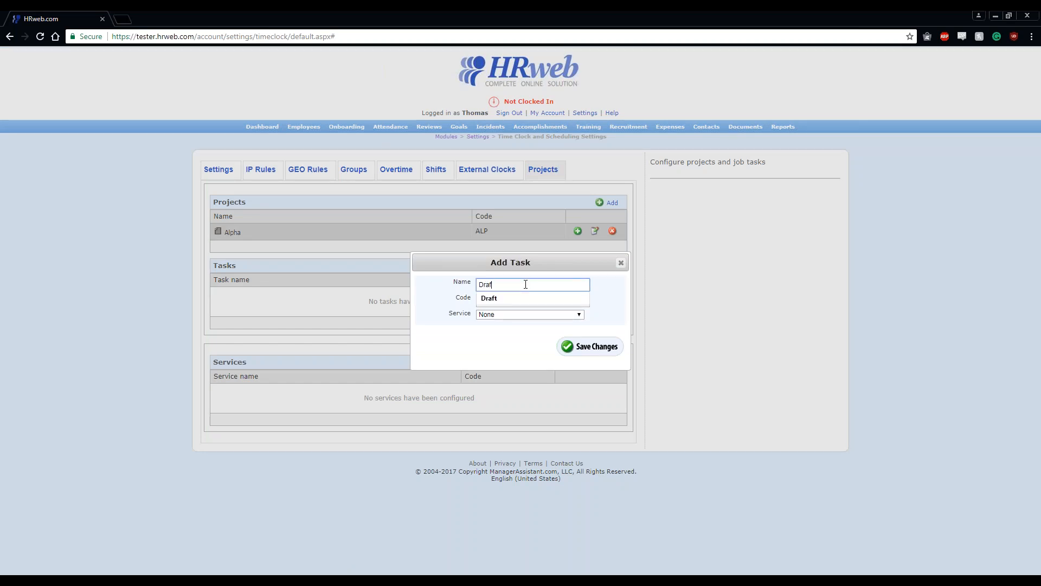
{"action": "type", "text": "t"}
{"action": "left_click", "coordinate": [542, 298]}
{"action": "left_click", "coordinate": [544, 299]}
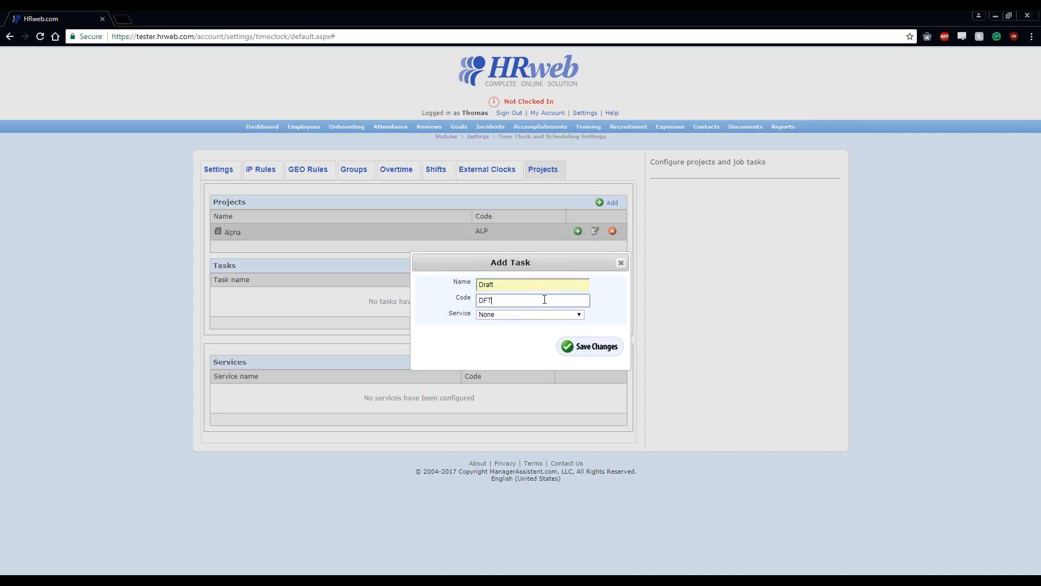
{"action": "left_click", "coordinate": [472, 337]}
{"action": "left_click", "coordinate": [590, 347]}
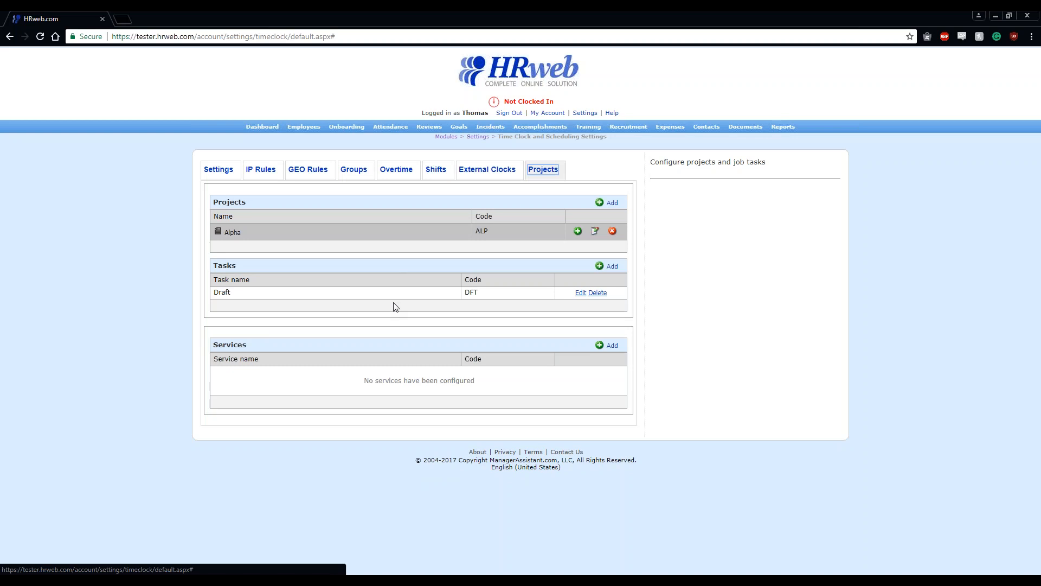
Add a second task to the Alpha project, named Assembly with the code ASM, and save it
{"action": "left_click", "coordinate": [613, 266]}
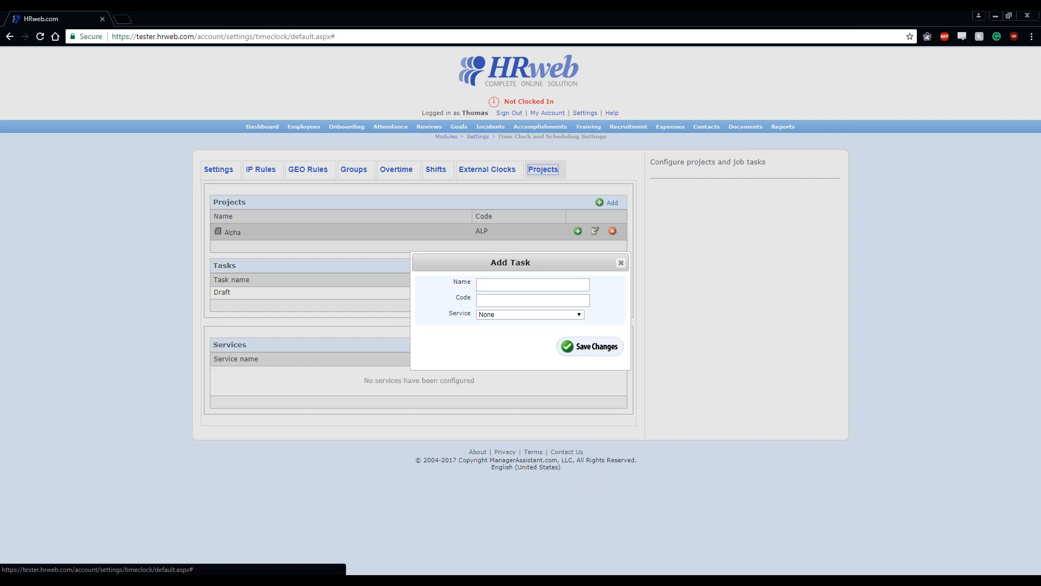
{"action": "left_click", "coordinate": [505, 284]}
{"action": "type", "text": "Assembly"}
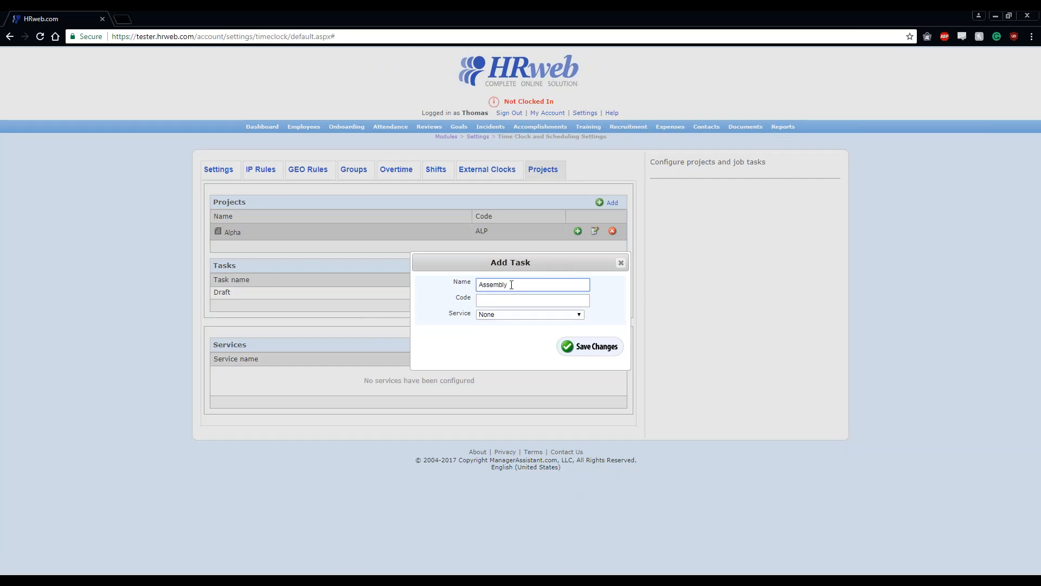
{"action": "left_click", "coordinate": [532, 299]}
{"action": "type", "text": "ASM"}
{"action": "left_click", "coordinate": [587, 356]}
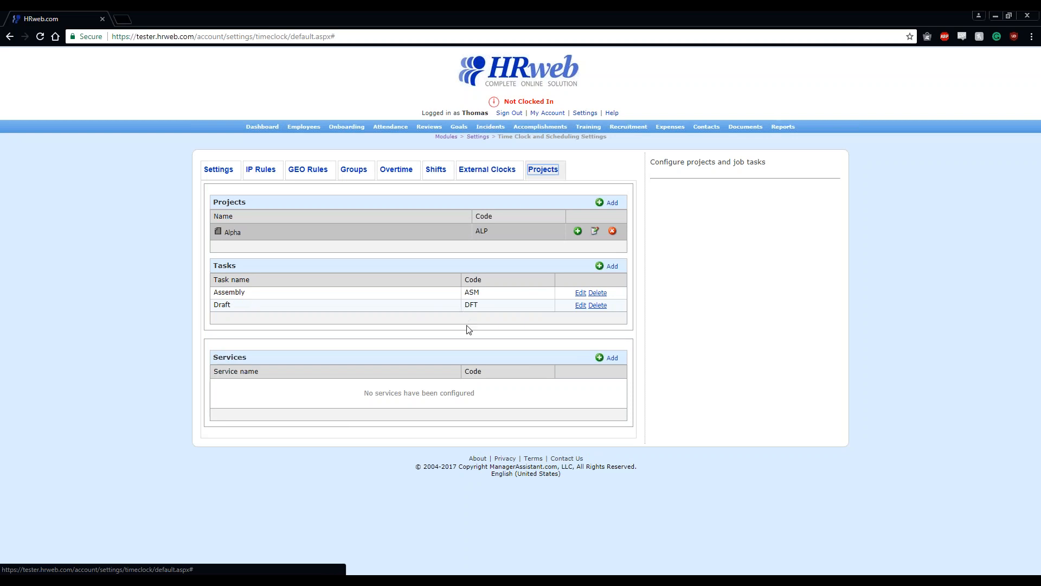
Edit the Default time clock group so that Use Projects is set to Yes, and save the changes
{"action": "left_click", "coordinate": [352, 170]}
{"action": "left_click", "coordinate": [353, 174]}
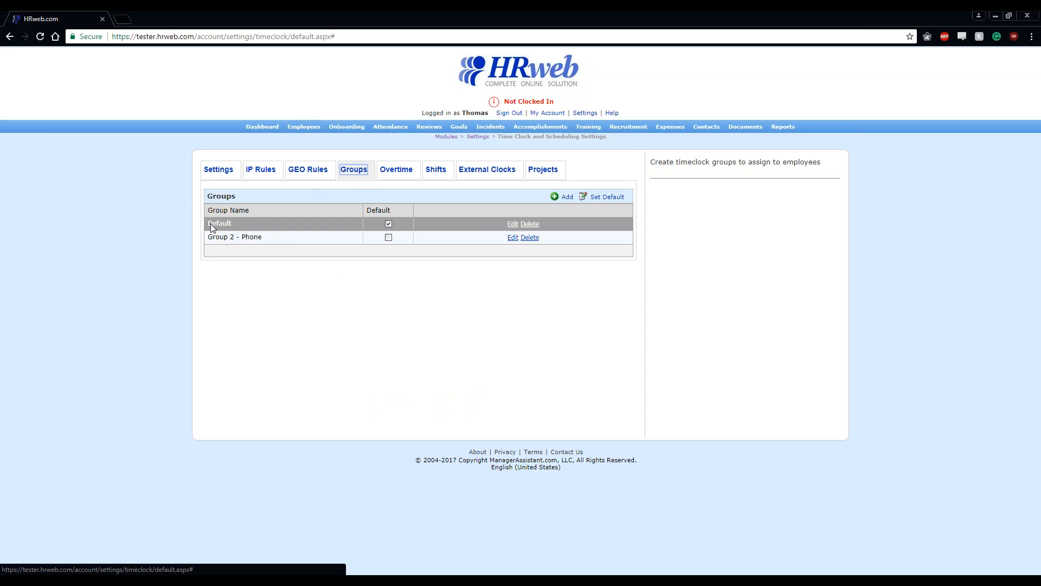
{"action": "left_click", "coordinate": [512, 223]}
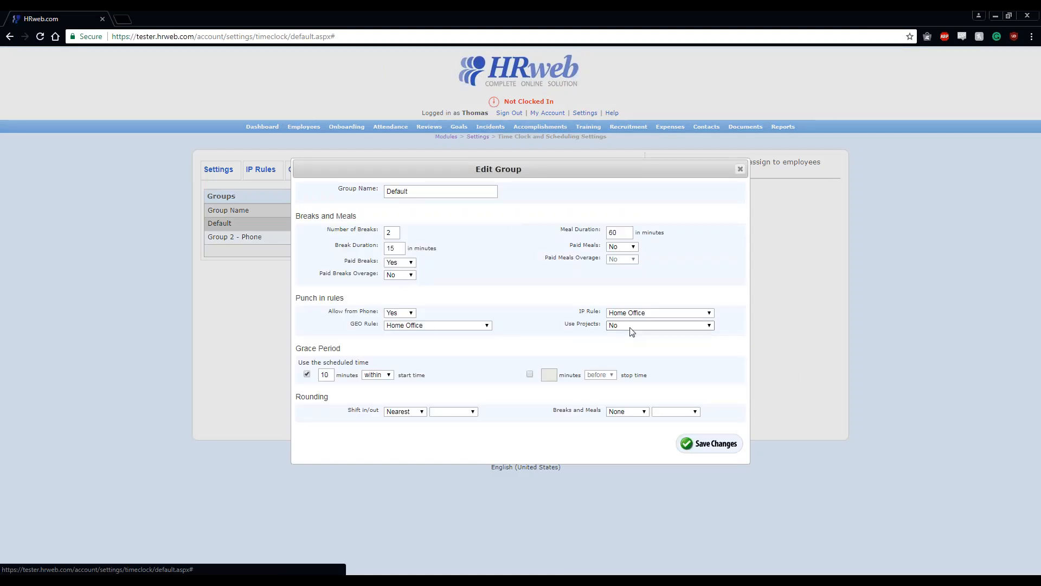
{"action": "left_click_drag", "start_coordinate": [529, 170], "coordinate": [573, 224]}
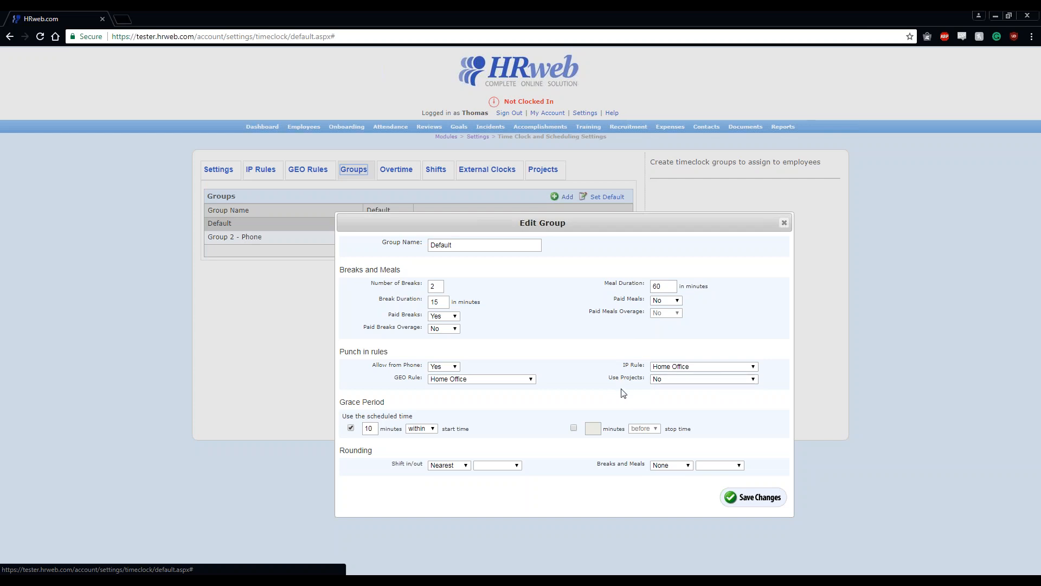
{"action": "left_click", "coordinate": [679, 379]}
{"action": "left_click", "coordinate": [676, 397]}
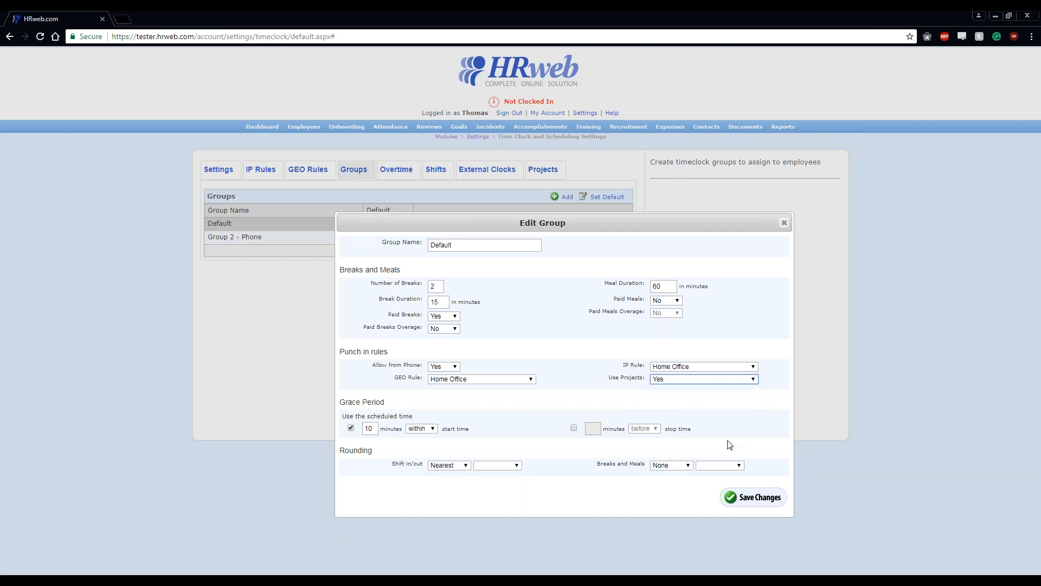
{"action": "left_click", "coordinate": [761, 502]}
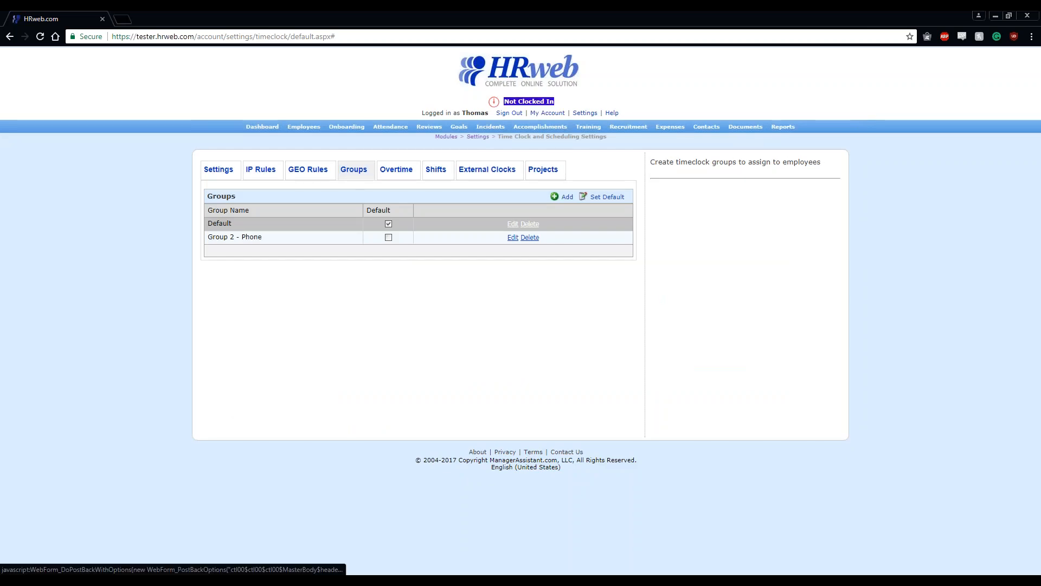
Clock in to the Alpha project with Assembly as the task
{"action": "left_click", "coordinate": [524, 101]}
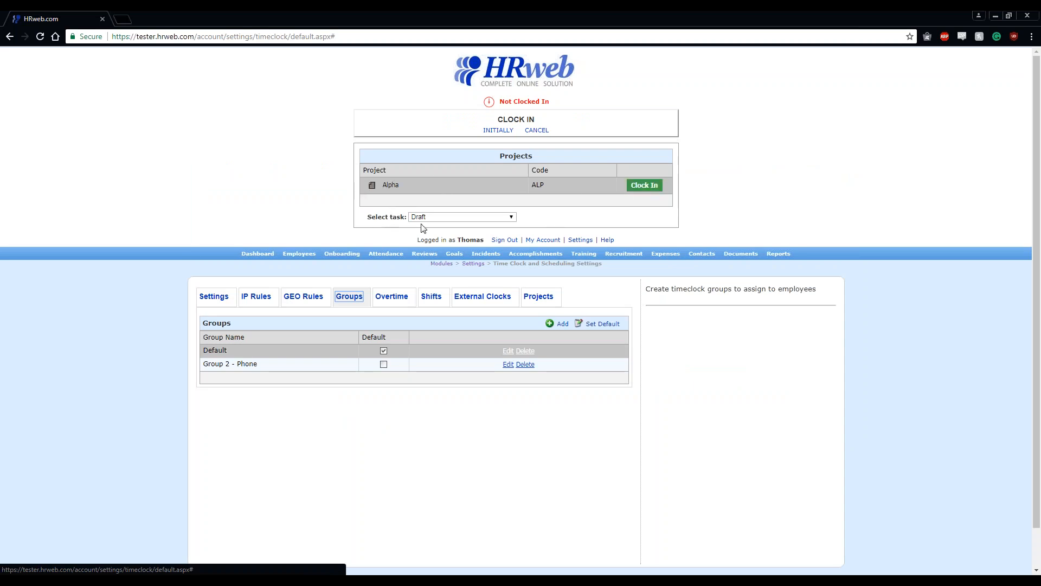
{"action": "left_click", "coordinate": [448, 218]}
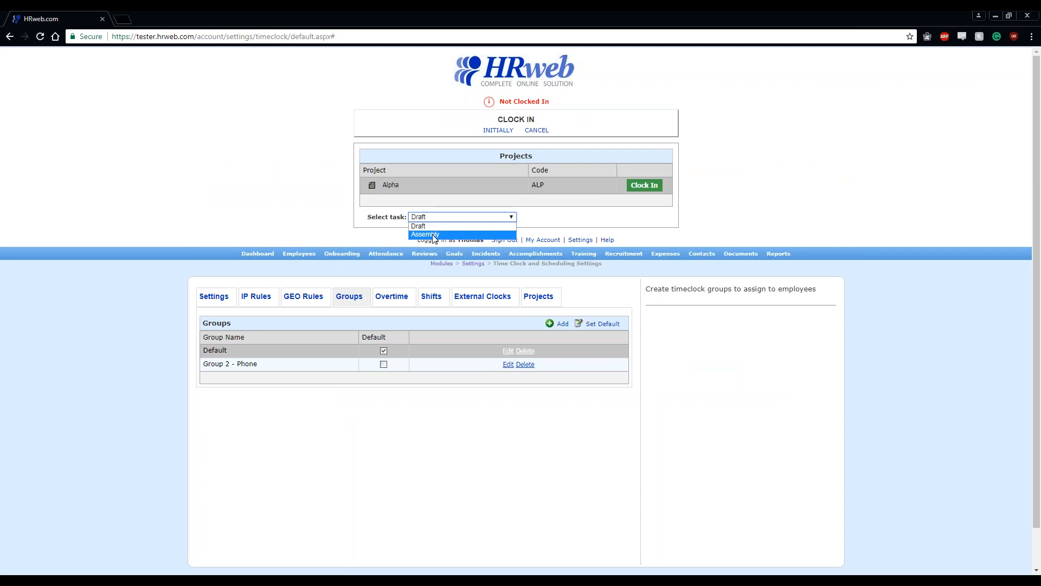
{"action": "left_click", "coordinate": [432, 234]}
{"action": "left_click", "coordinate": [655, 187]}
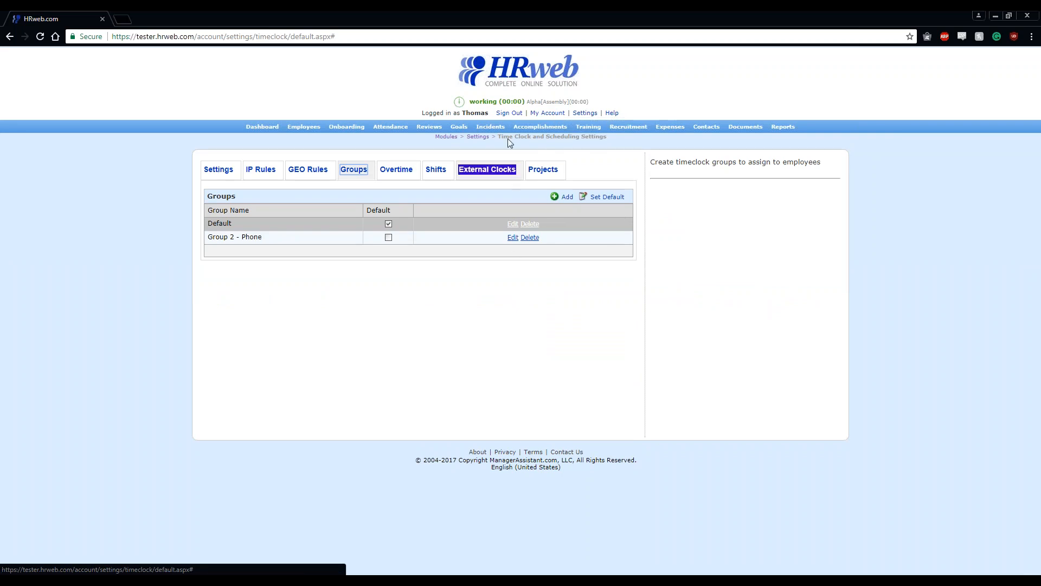
Stop the time tracking for the Assembly task of the Alpha project
{"action": "left_click", "coordinate": [510, 103]}
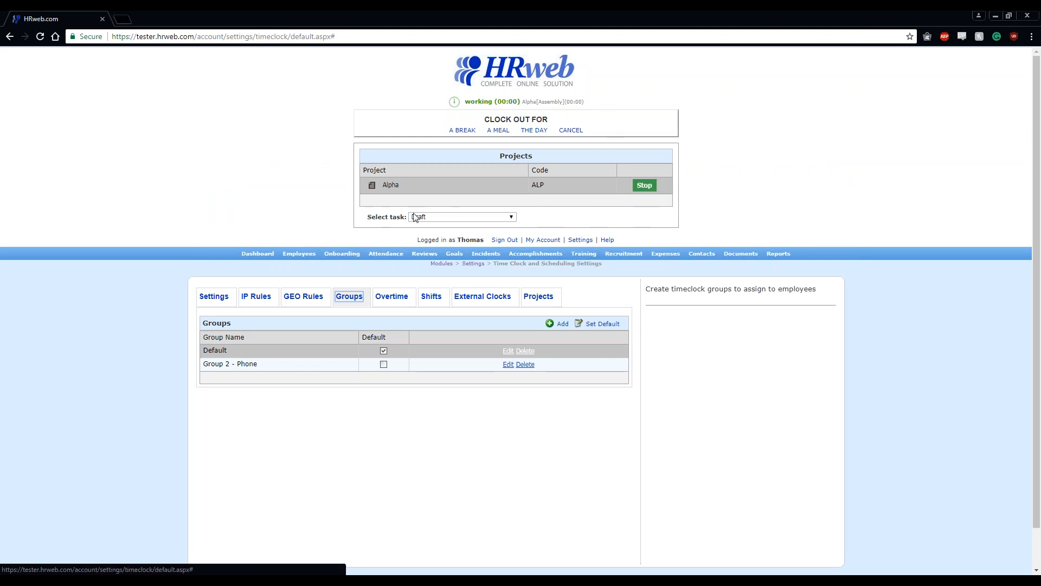
{"action": "left_click", "coordinate": [447, 217]}
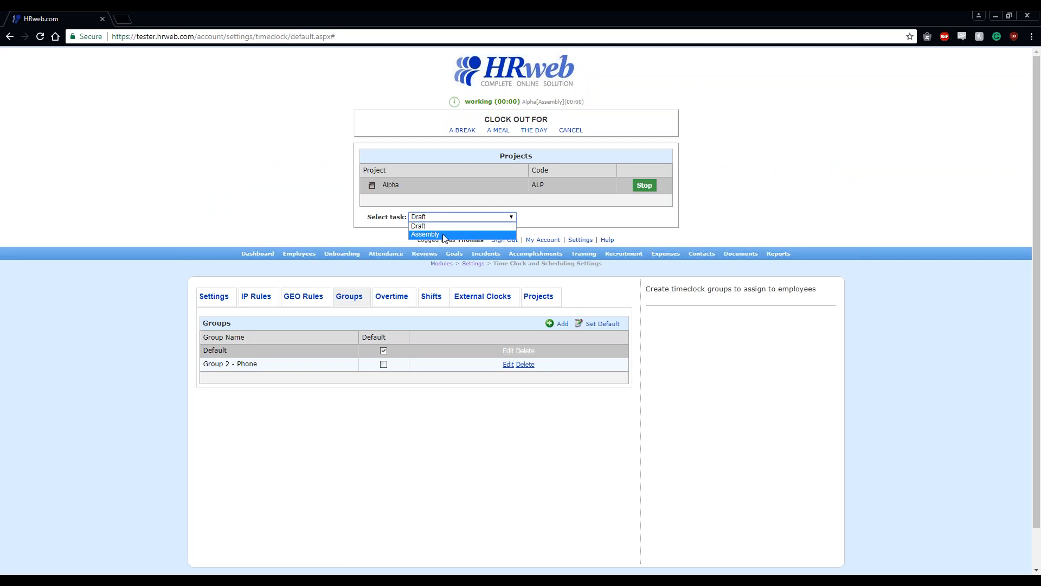
{"action": "left_click", "coordinate": [443, 234]}
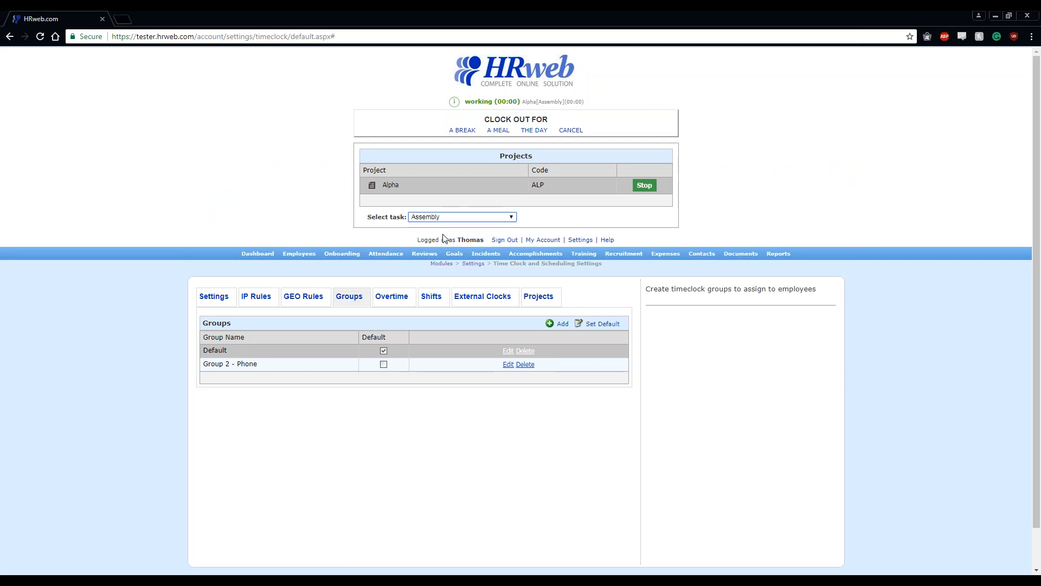
{"action": "left_click", "coordinate": [646, 190]}
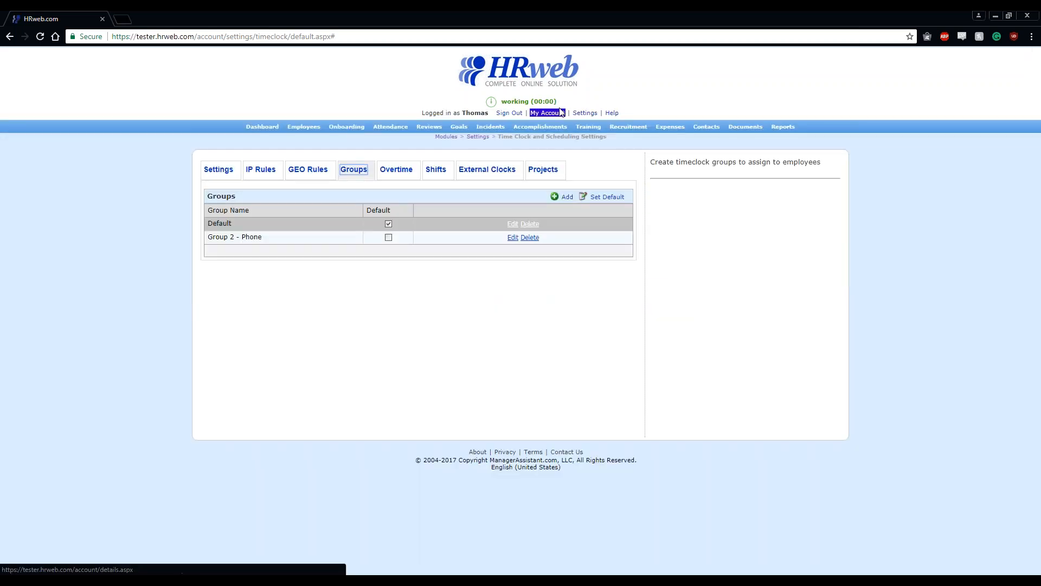
Start tracking time on the Draft task of the Alpha project
{"action": "left_click", "coordinate": [547, 108]}
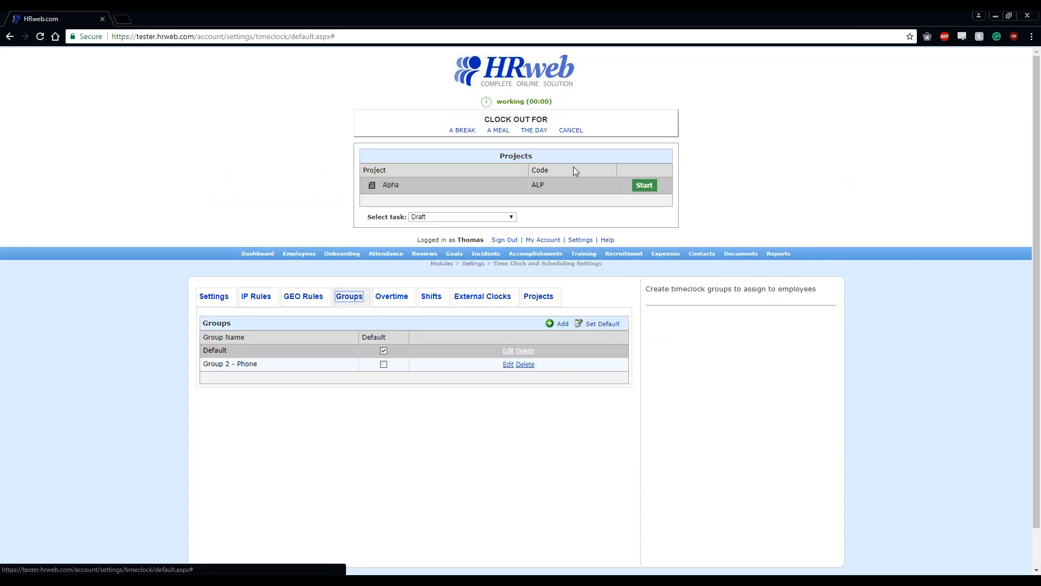
{"action": "left_click", "coordinate": [504, 217]}
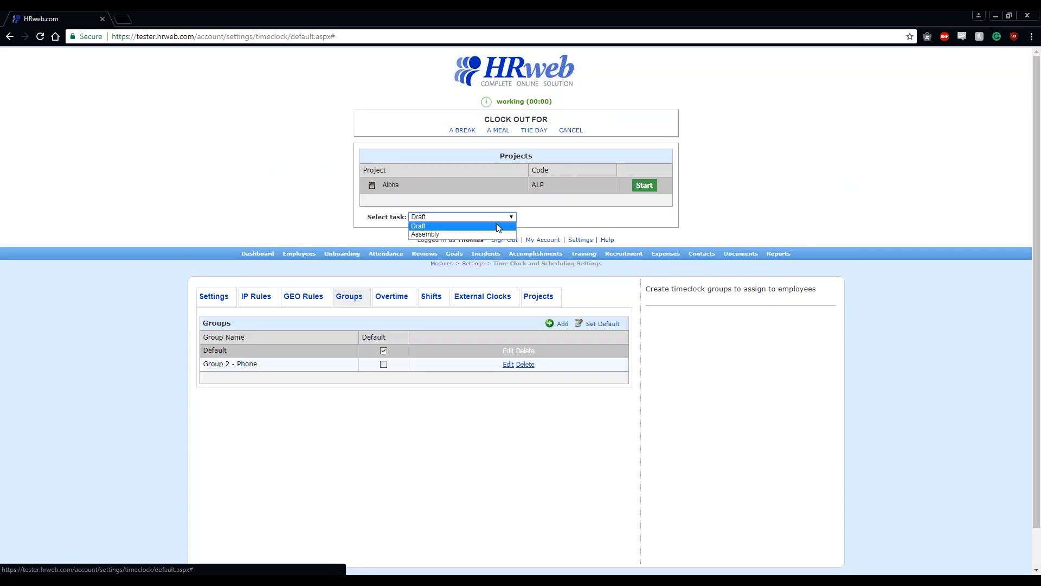
{"action": "left_click", "coordinate": [428, 226]}
{"action": "left_click", "coordinate": [644, 186]}
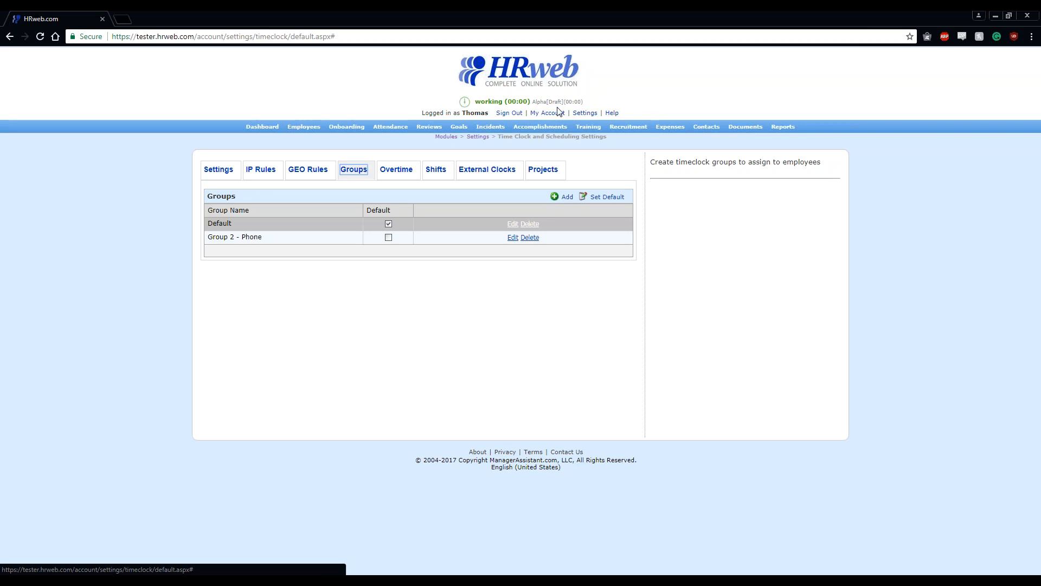
View the Project Detail report for any project and all employees from 07/01/2017 to 07/31/2017, then return to the report list
{"action": "left_click", "coordinate": [785, 130]}
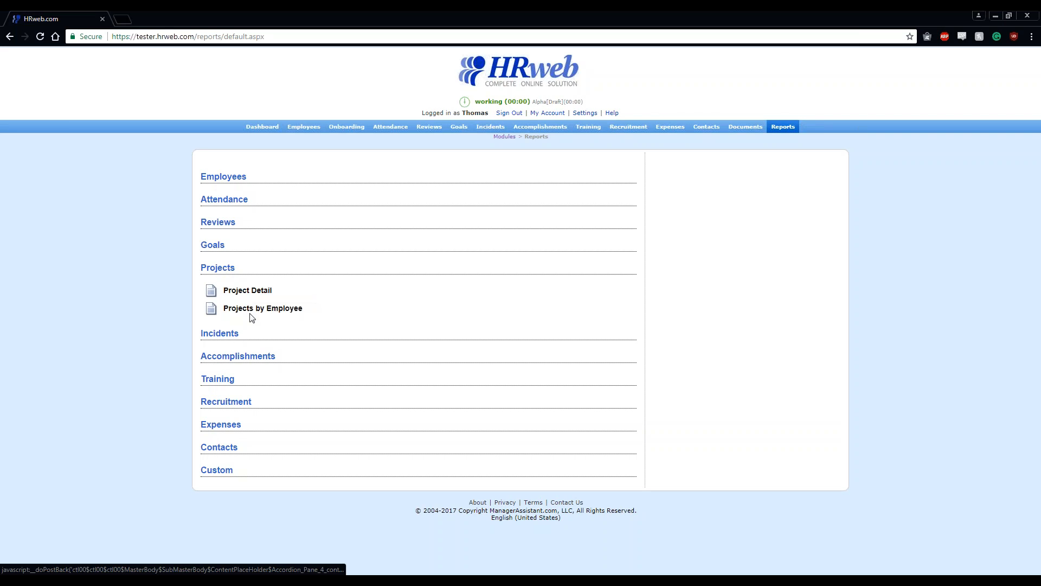
{"action": "left_click", "coordinate": [259, 294]}
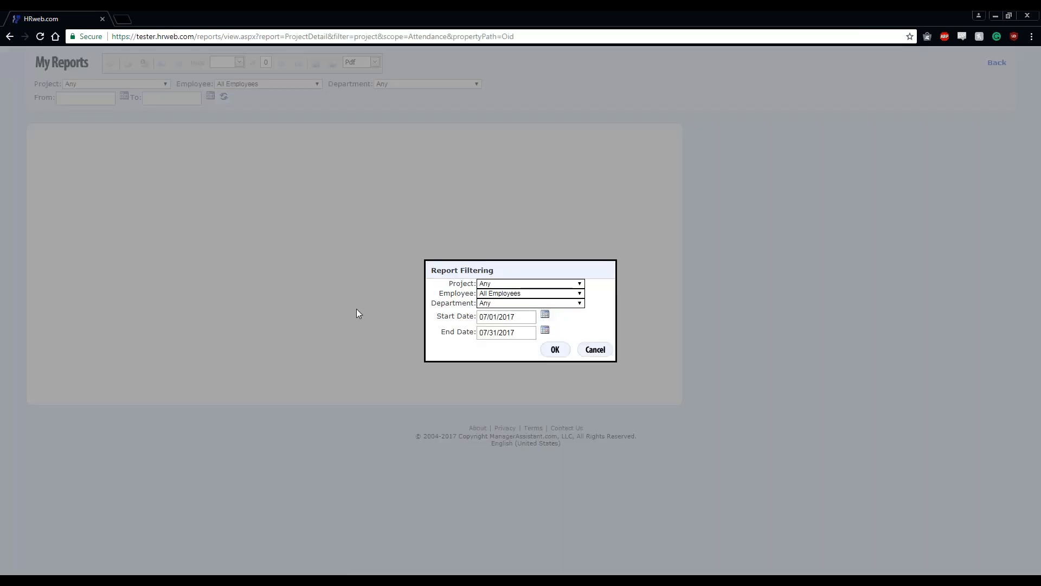
{"action": "left_click", "coordinate": [555, 350]}
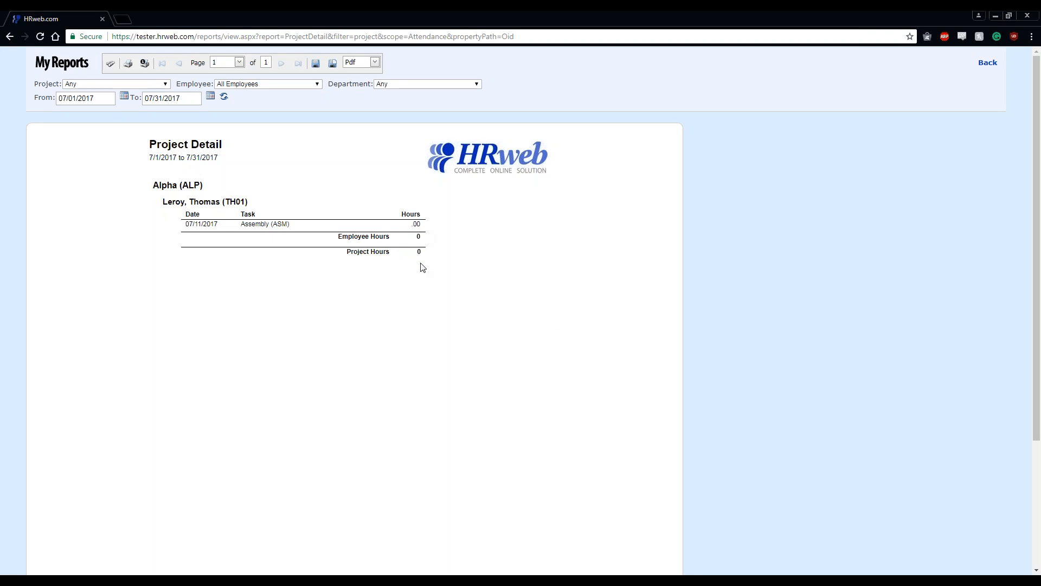
{"action": "key", "text": "alt+Left"}
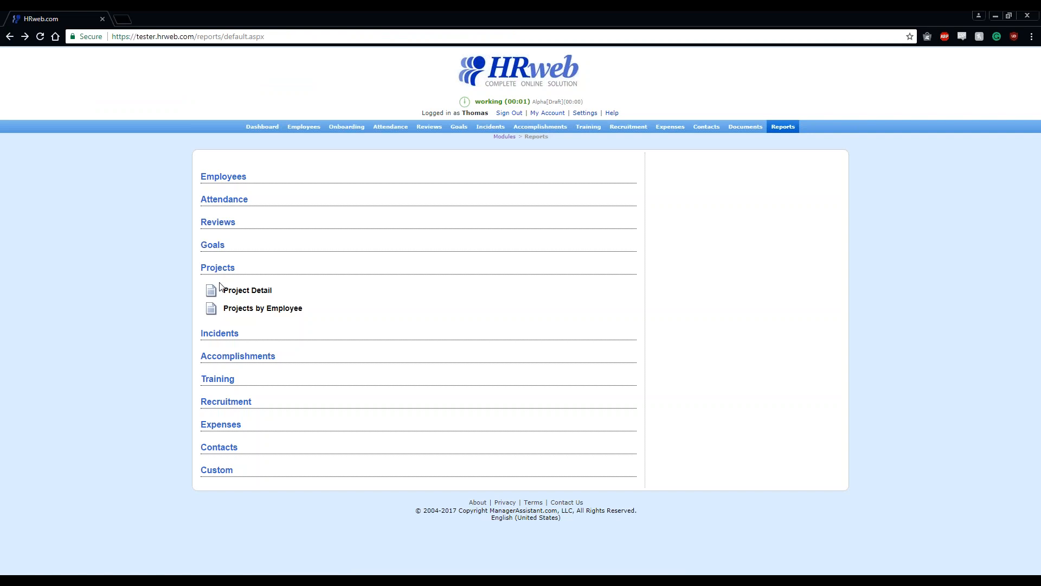
Stop the time tracking for the Draft task of the Alpha project and clock out for the day
{"action": "left_click", "coordinate": [217, 269]}
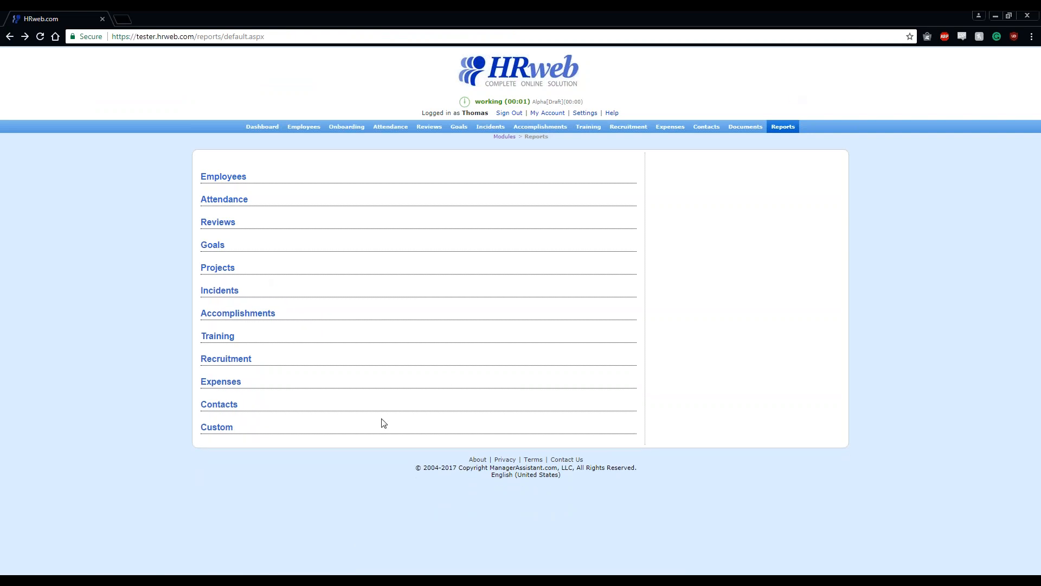
{"action": "left_click", "coordinate": [559, 102]}
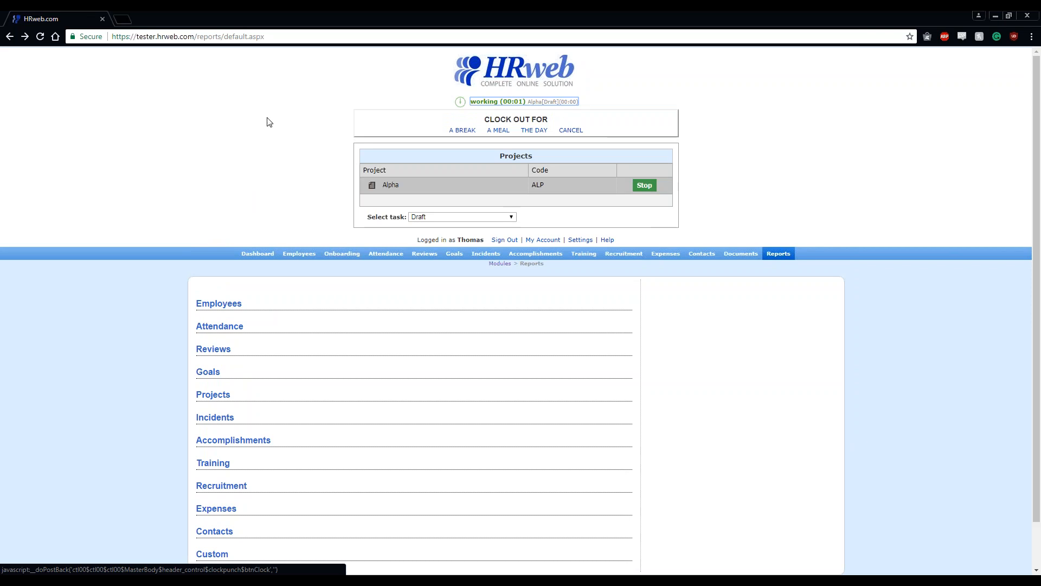
{"action": "left_click", "coordinate": [650, 190]}
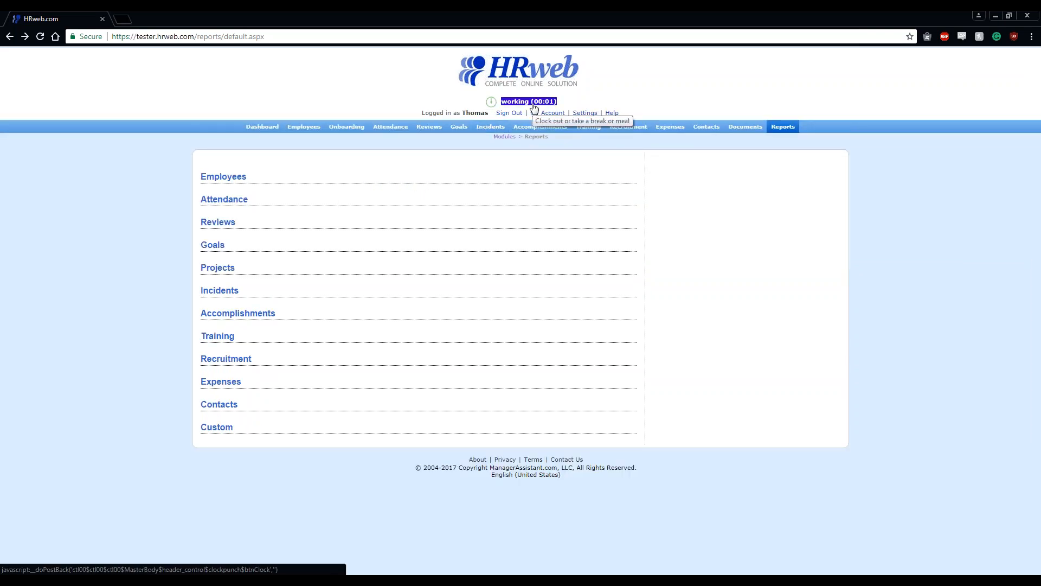
{"action": "left_click", "coordinate": [534, 102]}
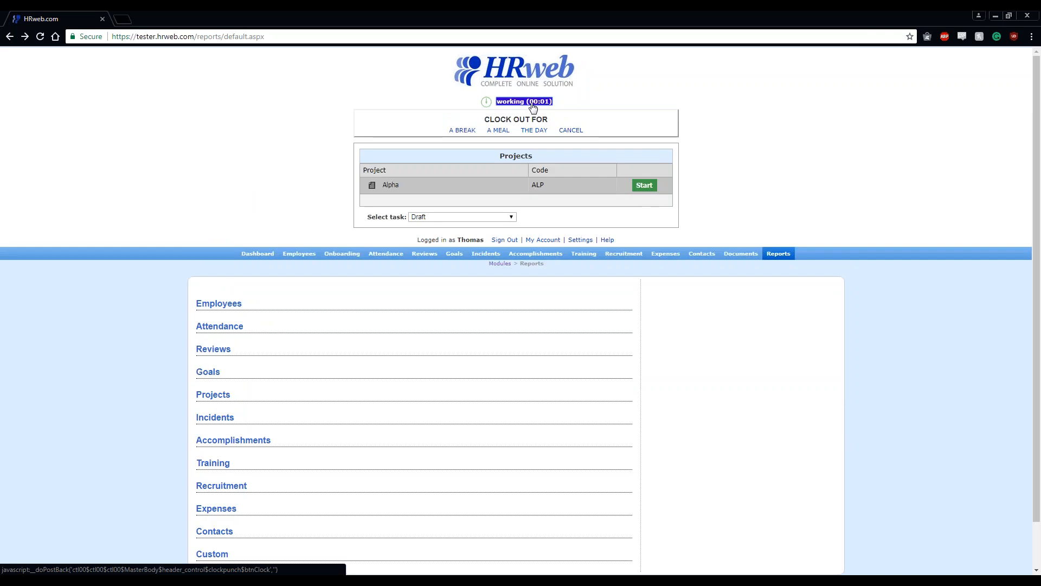
{"action": "left_click", "coordinate": [534, 130]}
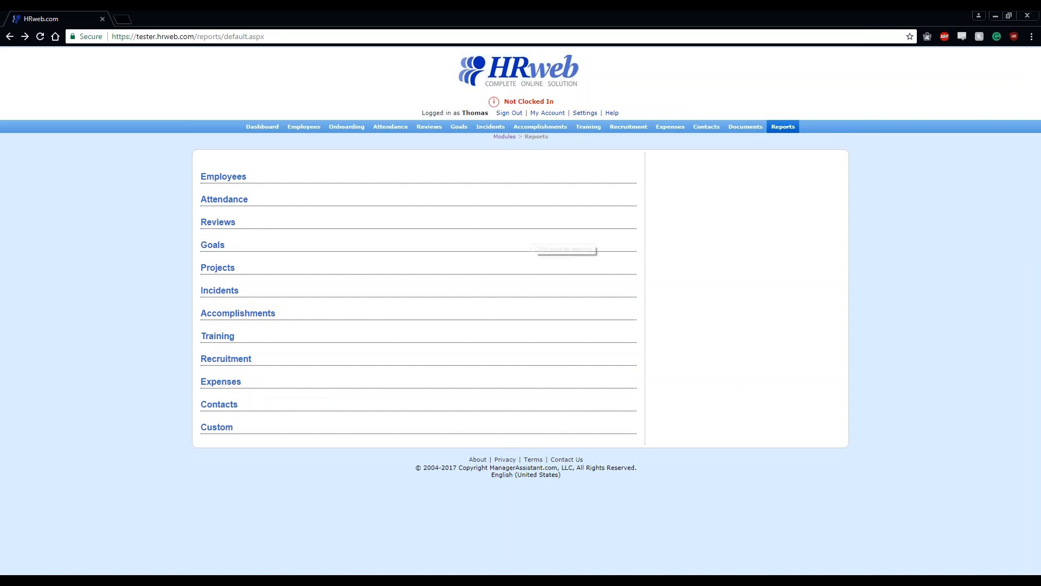
Open the account settings at the Lists and Template Configuration section
{"action": "left_click", "coordinate": [585, 114]}
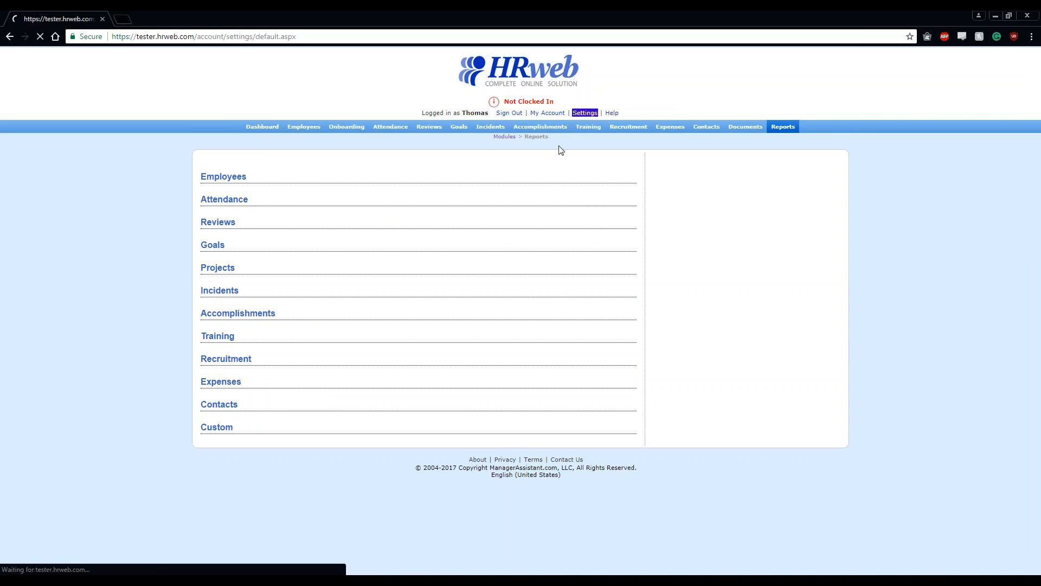
{"action": "scroll", "coordinate": [181, 423], "scroll_direction": "down", "scroll_amount": 5}
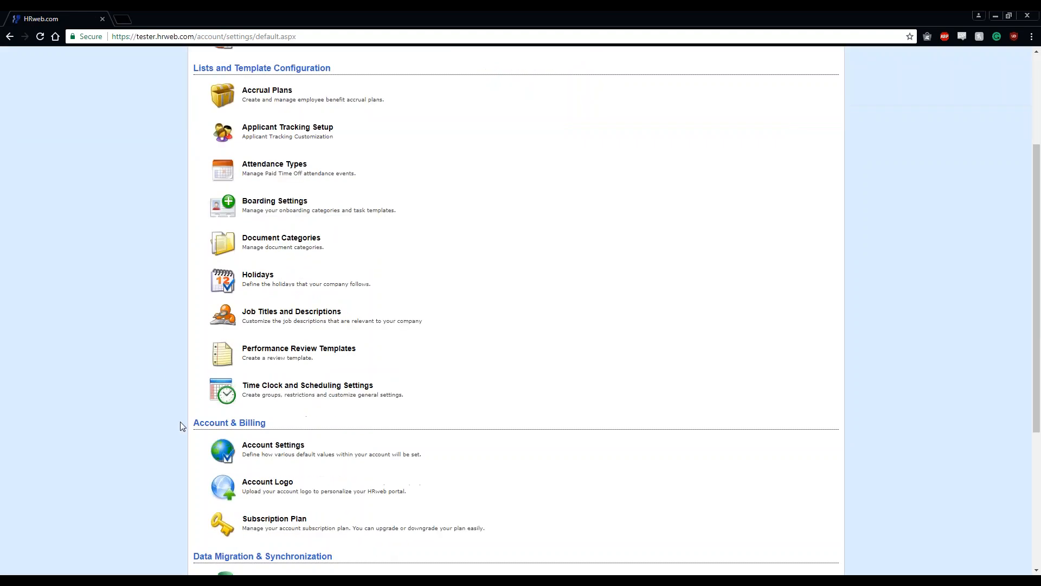